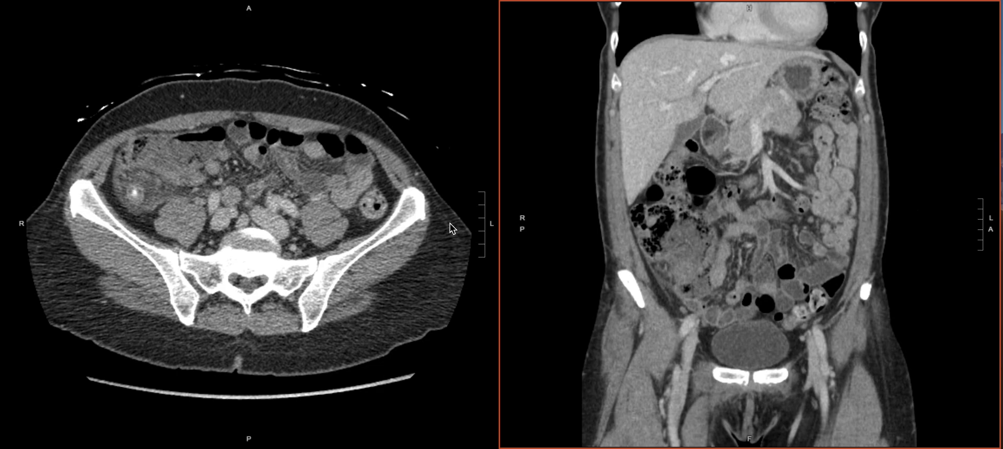
Make the axial view active and page it to the iliac wings and sacrum, showing right lower-quadrant bowel loops
{"action": "left_click", "coordinate": [385, 192]}
{"action": "scroll", "coordinate": [385, 191], "scroll_direction": "down", "scroll_amount": 10}
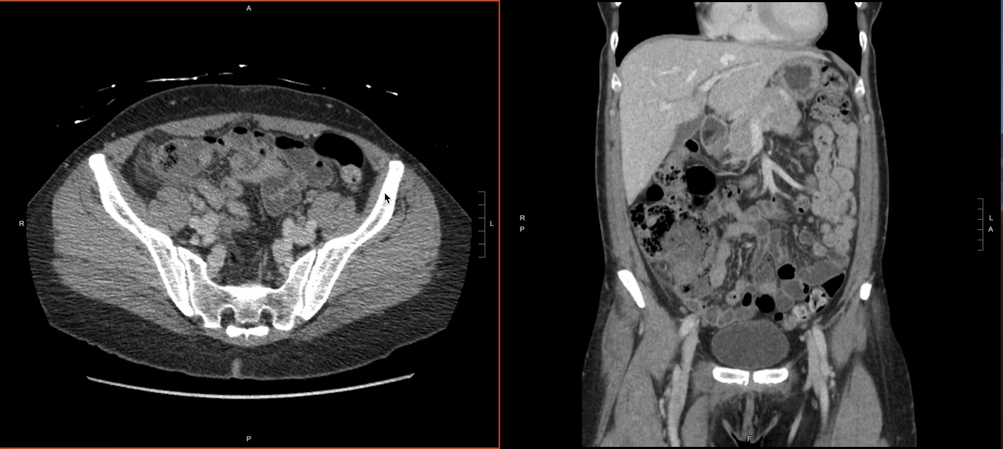
{"action": "scroll", "coordinate": [385, 192], "scroll_direction": "up", "scroll_amount": 8}
{"action": "scroll", "coordinate": [385, 192], "scroll_direction": "up", "scroll_amount": 10}
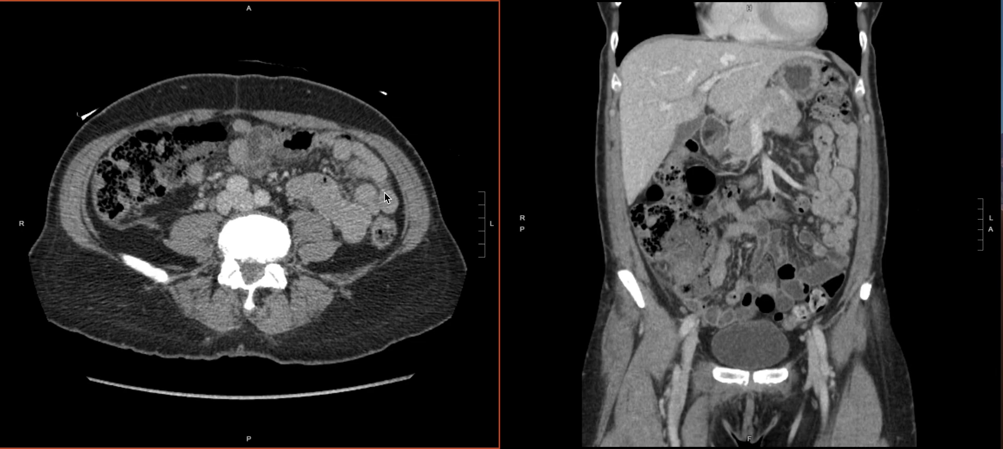
{"action": "scroll", "coordinate": [385, 192], "scroll_direction": "down", "scroll_amount": 3}
{"action": "scroll", "coordinate": [386, 192], "scroll_direction": "up", "scroll_amount": 5}
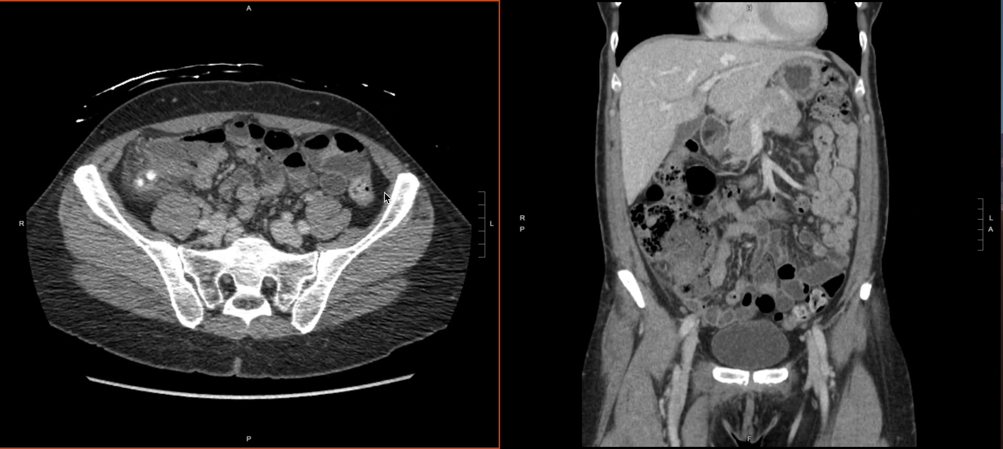
{"action": "scroll", "coordinate": [385, 192], "scroll_direction": "up", "scroll_amount": 5}
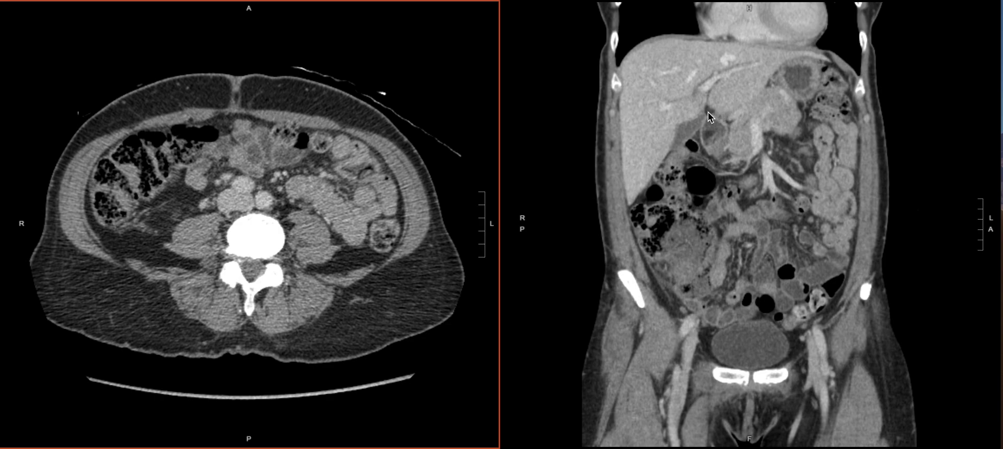
{"action": "scroll", "coordinate": [351, 165], "scroll_direction": "down", "scroll_amount": 15}
{"action": "scroll", "coordinate": [351, 164], "scroll_direction": "up", "scroll_amount": 10}
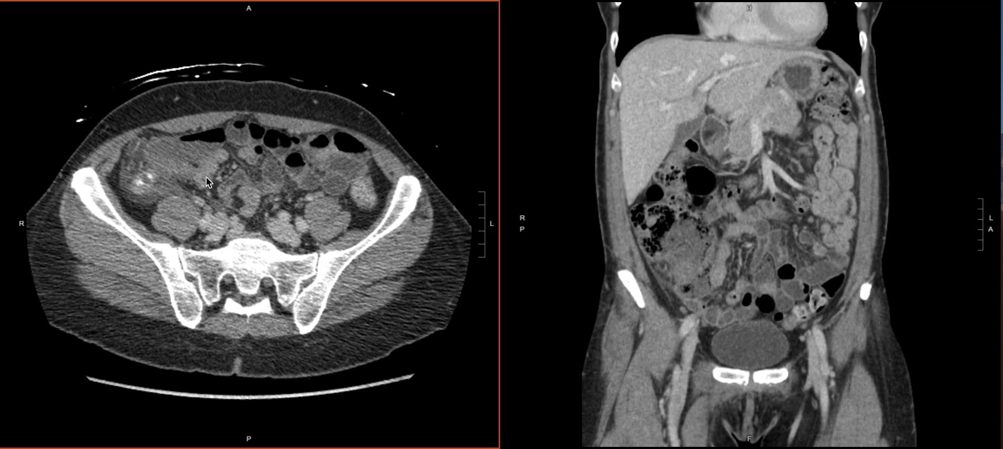
Page axial slices between lumbar spine and sacrum, stopping at the lower lumbar level between the iliac wings
{"action": "scroll", "coordinate": [206, 177], "scroll_direction": "up", "scroll_amount": 5}
{"action": "scroll", "coordinate": [207, 177], "scroll_direction": "up", "scroll_amount": 6}
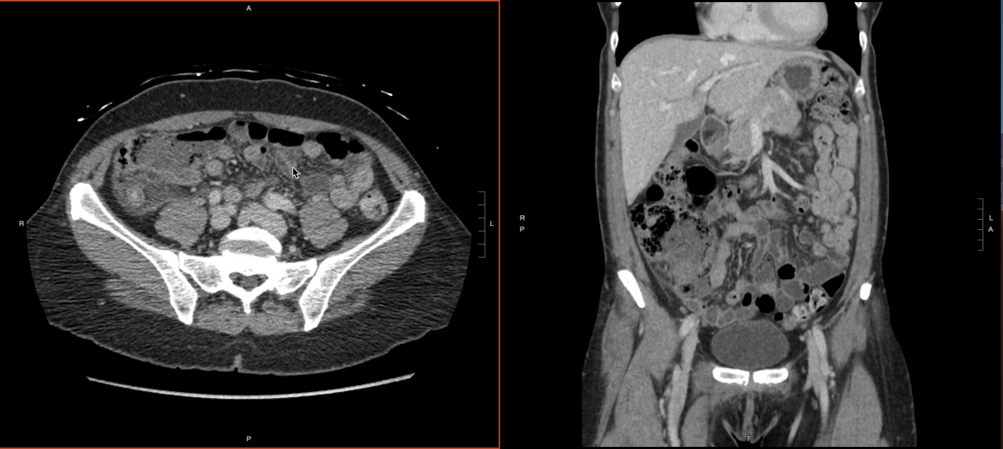
{"action": "scroll", "coordinate": [296, 165], "scroll_direction": "down", "scroll_amount": 6}
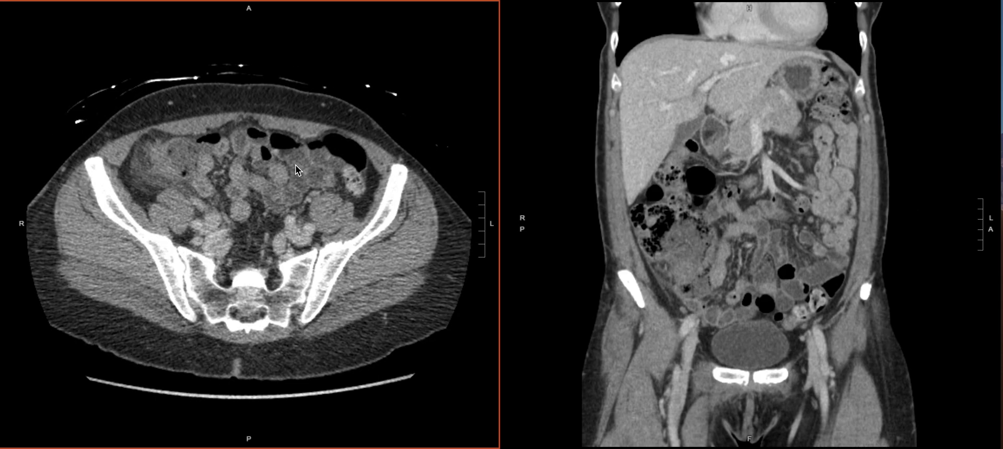
{"action": "scroll", "coordinate": [295, 165], "scroll_direction": "down", "scroll_amount": 2}
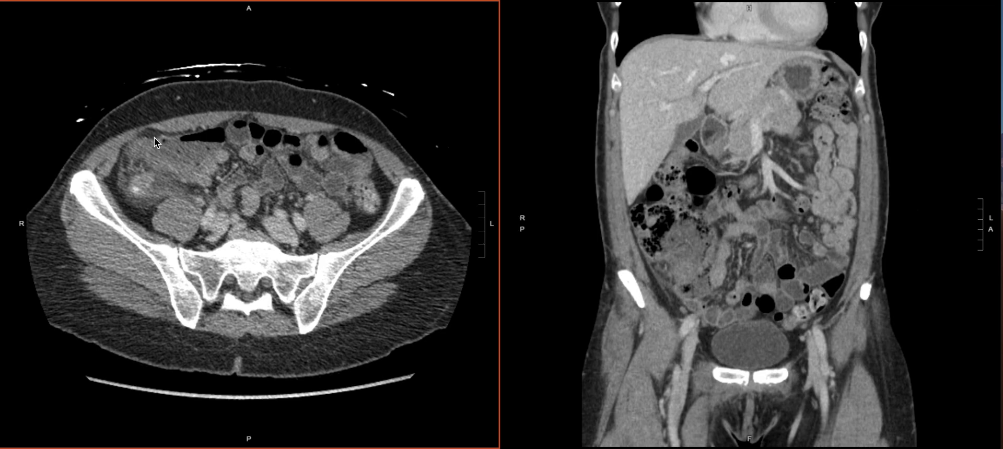
{"action": "scroll", "coordinate": [225, 146], "scroll_direction": "down", "scroll_amount": 8}
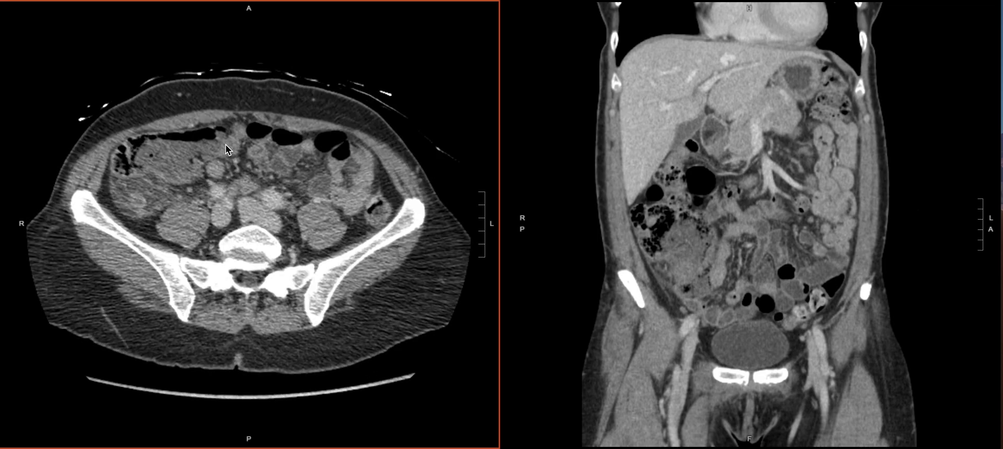
{"action": "scroll", "coordinate": [225, 144], "scroll_direction": "up", "scroll_amount": 6}
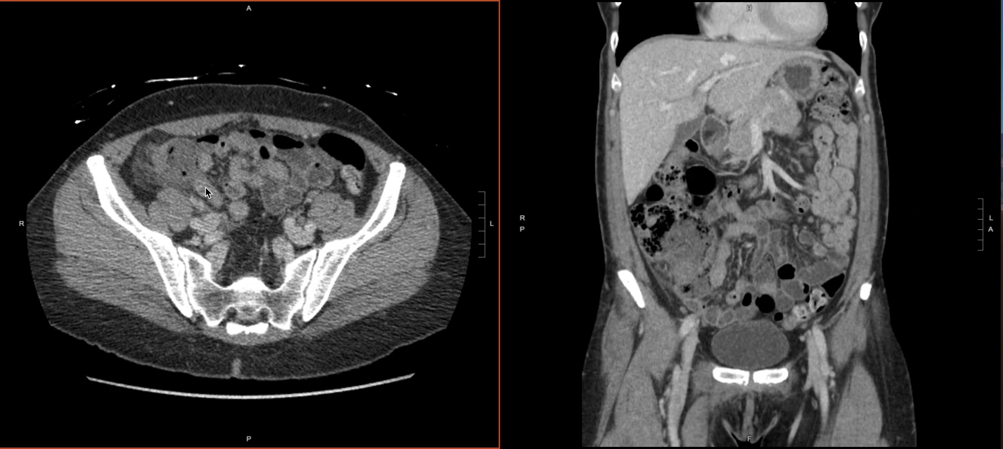
{"action": "scroll", "coordinate": [263, 172], "scroll_direction": "up", "scroll_amount": 6}
{"action": "scroll", "coordinate": [263, 172], "scroll_direction": "down", "scroll_amount": 4}
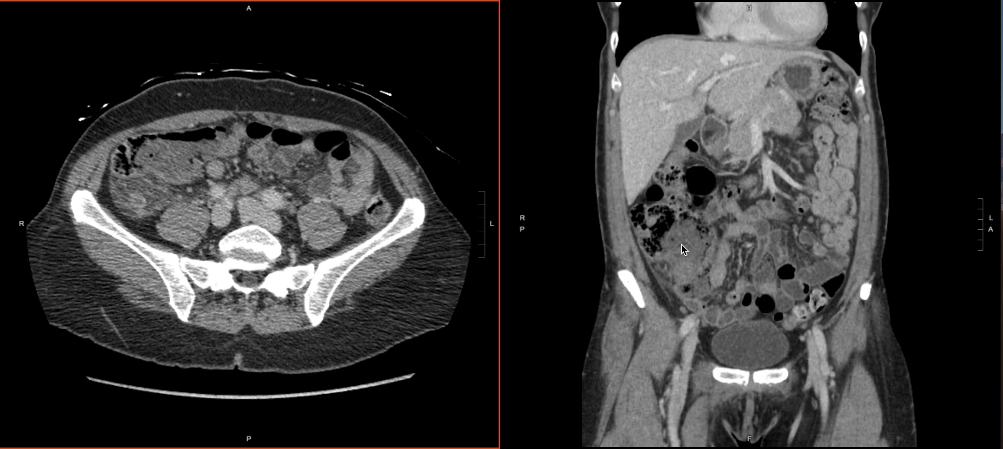
Page the coronal image through anterior and posterior planes to the mesenteric vessels
{"action": "scroll", "coordinate": [737, 256], "scroll_direction": "down", "scroll_amount": 10}
{"action": "scroll", "coordinate": [736, 256], "scroll_direction": "up", "scroll_amount": 6}
{"action": "scroll", "coordinate": [737, 256], "scroll_direction": "up", "scroll_amount": 5}
{"action": "scroll", "coordinate": [750, 257], "scroll_direction": "up", "scroll_amount": 5}
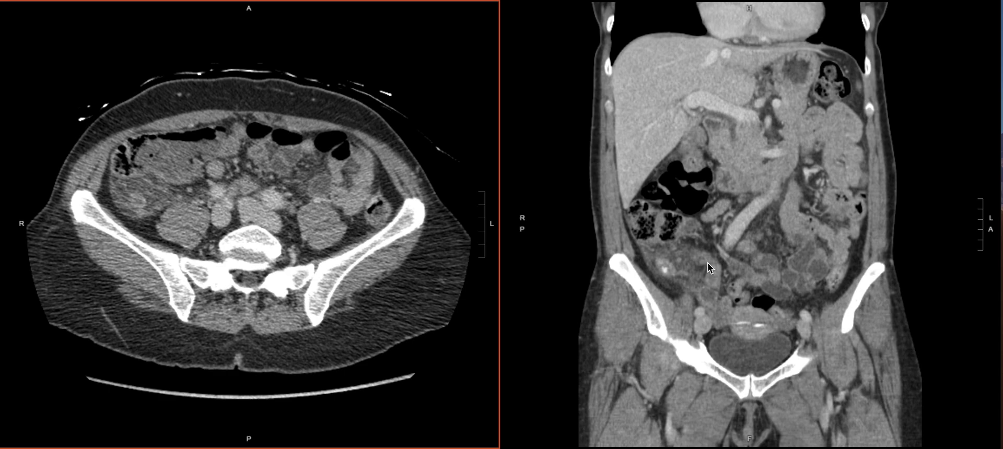
{"action": "scroll", "coordinate": [762, 238], "scroll_direction": "down", "scroll_amount": 3}
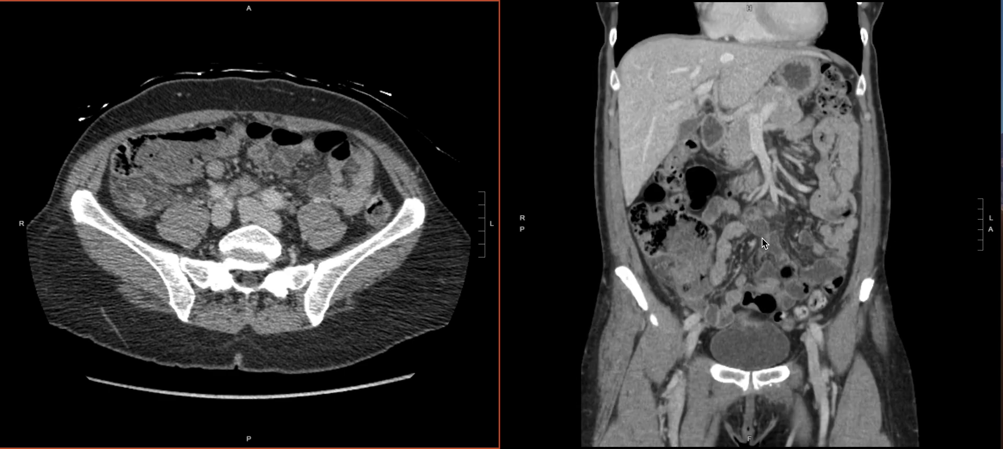
{"action": "scroll", "coordinate": [762, 238], "scroll_direction": "up", "scroll_amount": 5}
{"action": "scroll", "coordinate": [762, 238], "scroll_direction": "down", "scroll_amount": 2}
{"action": "scroll", "coordinate": [762, 238], "scroll_direction": "down", "scroll_amount": 5}
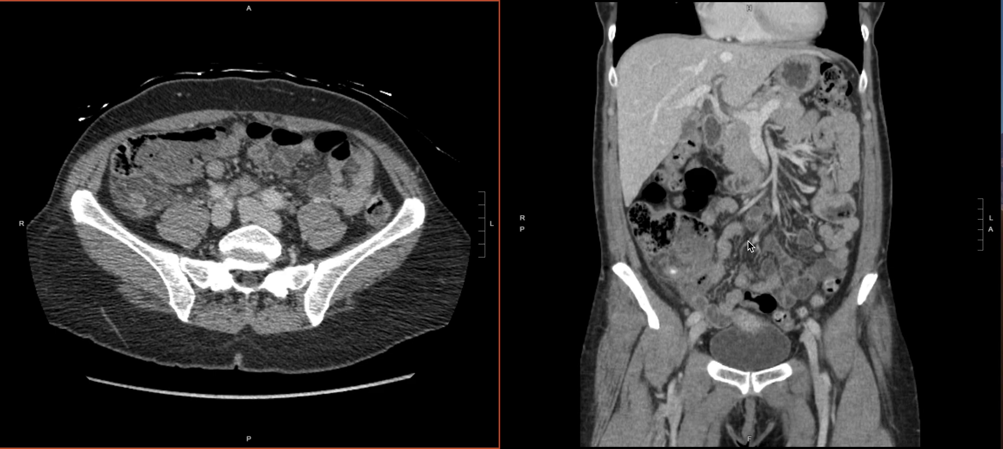
Bring the axial image down to the sacrum, showing a bright focus in right lower-quadrant bowel
{"action": "scroll", "coordinate": [749, 241], "scroll_direction": "down", "scroll_amount": 4}
{"action": "scroll", "coordinate": [749, 241], "scroll_direction": "up", "scroll_amount": 5}
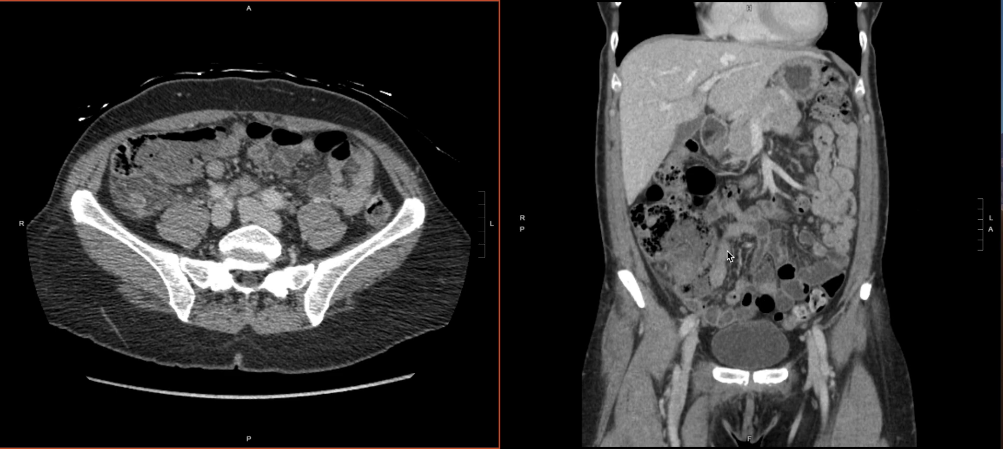
{"action": "scroll", "coordinate": [728, 253], "scroll_direction": "down", "scroll_amount": 3}
{"action": "scroll", "coordinate": [728, 256], "scroll_direction": "up", "scroll_amount": 2}
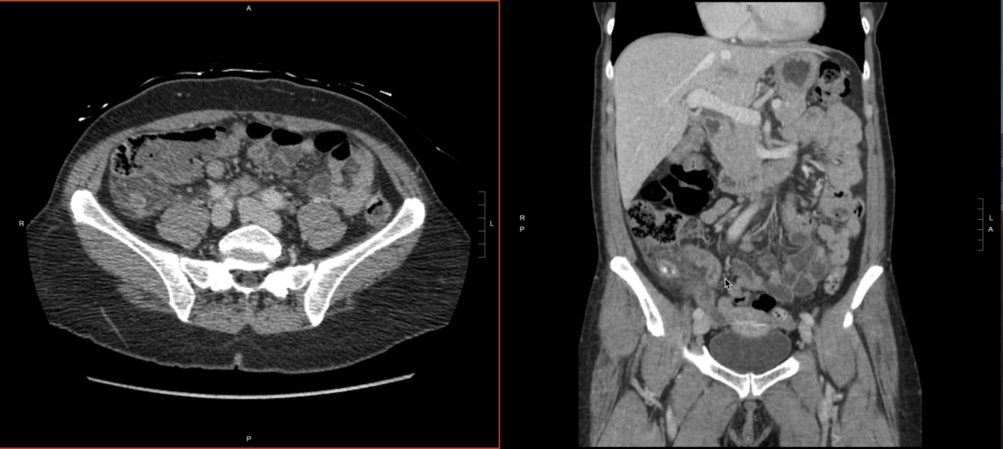
{"action": "scroll", "coordinate": [725, 278], "scroll_direction": "down", "scroll_amount": 3}
{"action": "scroll", "coordinate": [725, 278], "scroll_direction": "up", "scroll_amount": 4}
{"action": "scroll", "coordinate": [725, 278], "scroll_direction": "down", "scroll_amount": 2}
{"action": "scroll", "coordinate": [295, 172], "scroll_direction": "down", "scroll_amount": 6}
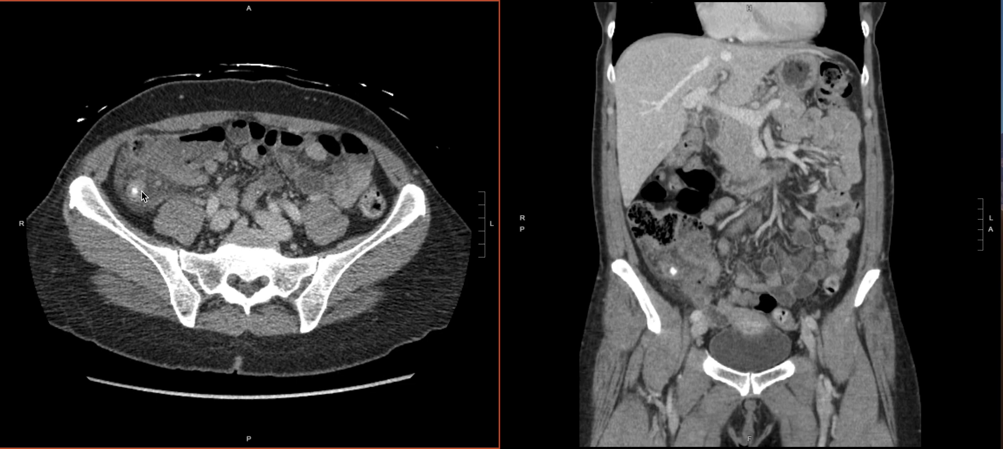
Page axial slices to the pelvic level with contrast-filled right lower-quadrant bowel
{"action": "scroll", "coordinate": [206, 141], "scroll_direction": "down", "scroll_amount": 6}
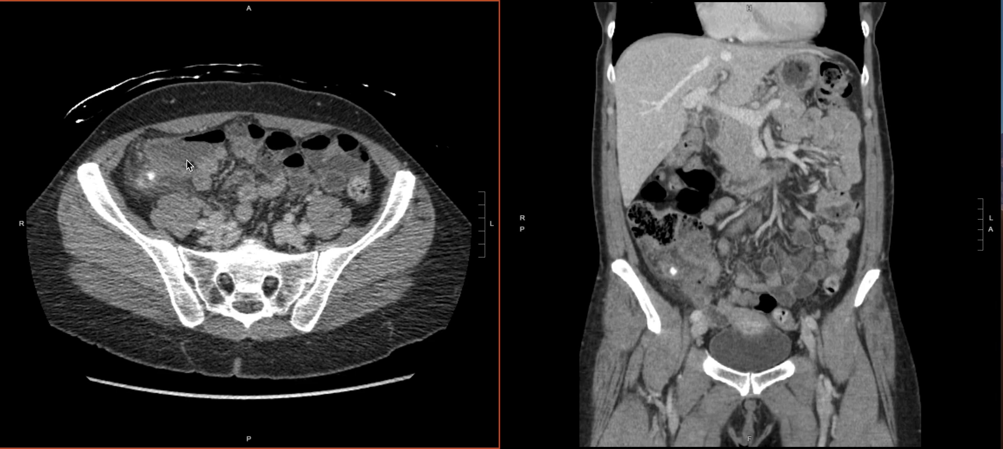
{"action": "scroll", "coordinate": [180, 166], "scroll_direction": "down", "scroll_amount": 8}
{"action": "scroll", "coordinate": [181, 167], "scroll_direction": "up", "scroll_amount": 5}
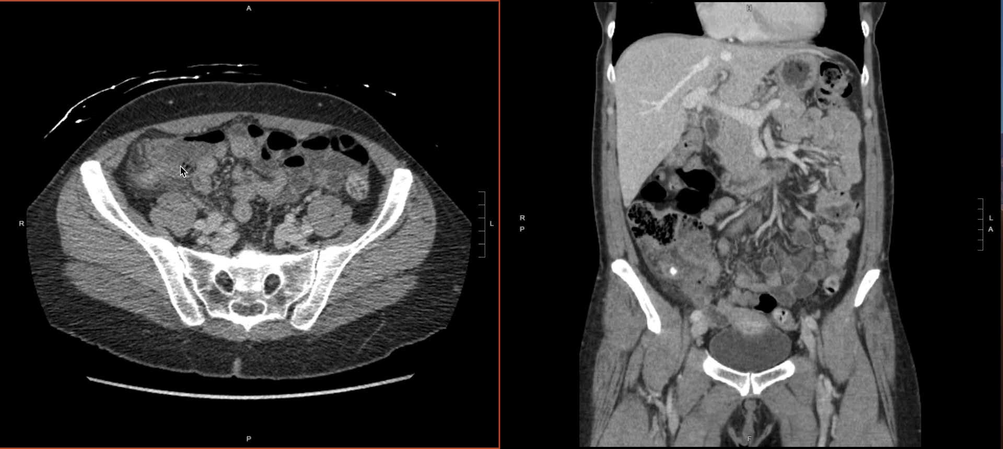
{"action": "scroll", "coordinate": [181, 166], "scroll_direction": "down", "scroll_amount": 3}
{"action": "scroll", "coordinate": [181, 167], "scroll_direction": "up", "scroll_amount": 3}
{"action": "scroll", "coordinate": [181, 166], "scroll_direction": "up", "scroll_amount": 2}
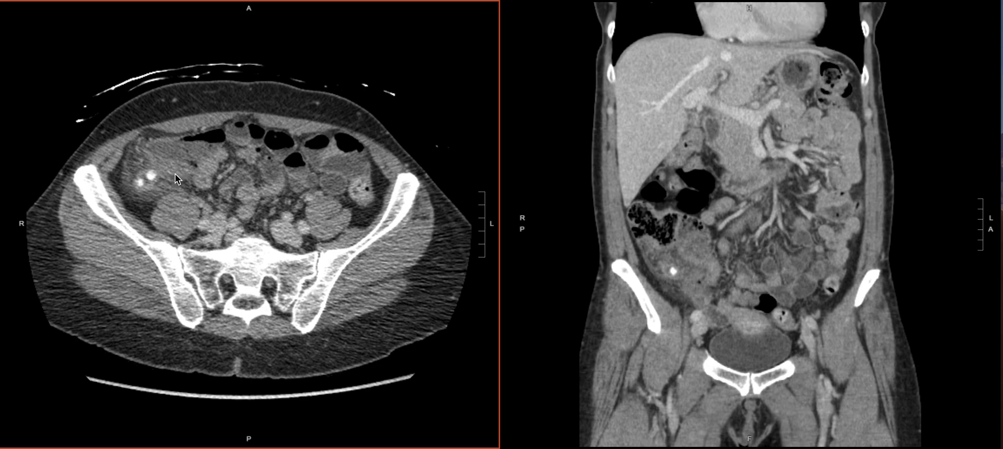
Locate the bright calcification in the coronal view as well, with the axial view at the sacral level
{"action": "left_click", "coordinate": [154, 173]}
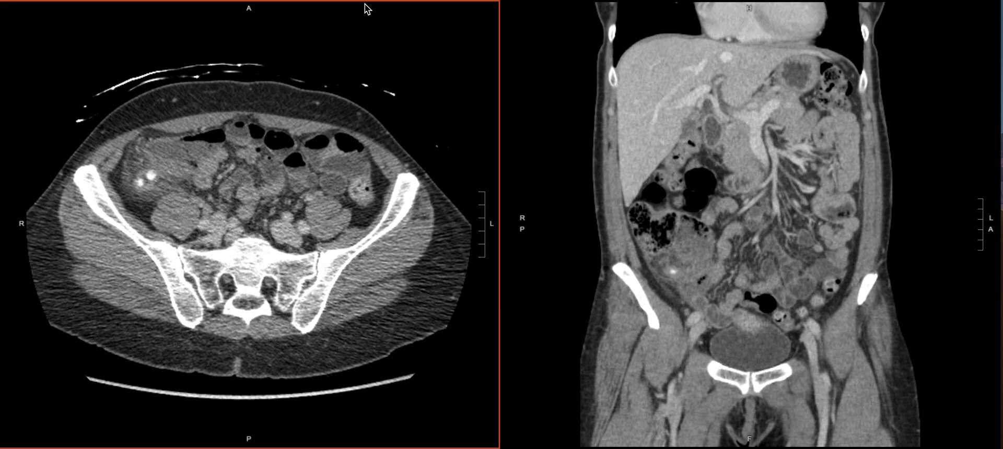
{"action": "scroll", "coordinate": [261, 231], "scroll_direction": "down", "scroll_amount": 5}
{"action": "scroll", "coordinate": [260, 232], "scroll_direction": "up", "scroll_amount": 5}
{"action": "scroll", "coordinate": [260, 229], "scroll_direction": "up", "scroll_amount": 3}
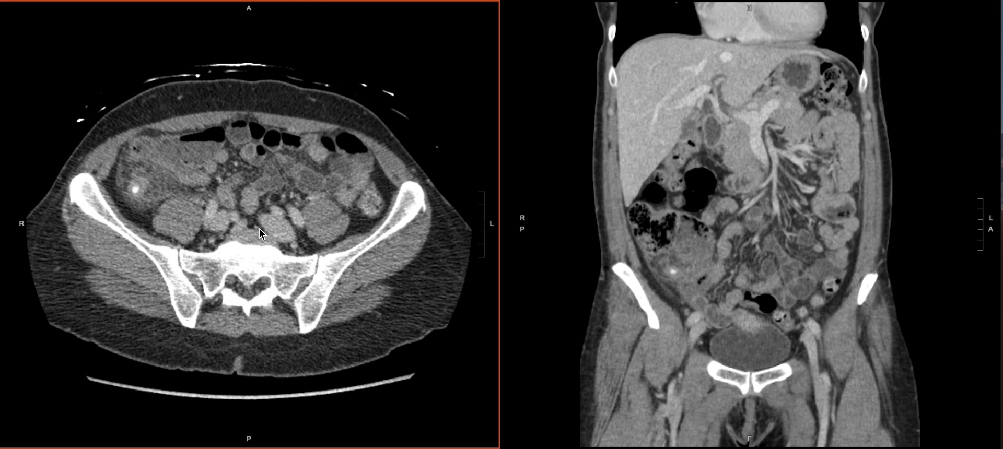
{"action": "scroll", "coordinate": [144, 196], "scroll_direction": "up", "scroll_amount": 5}
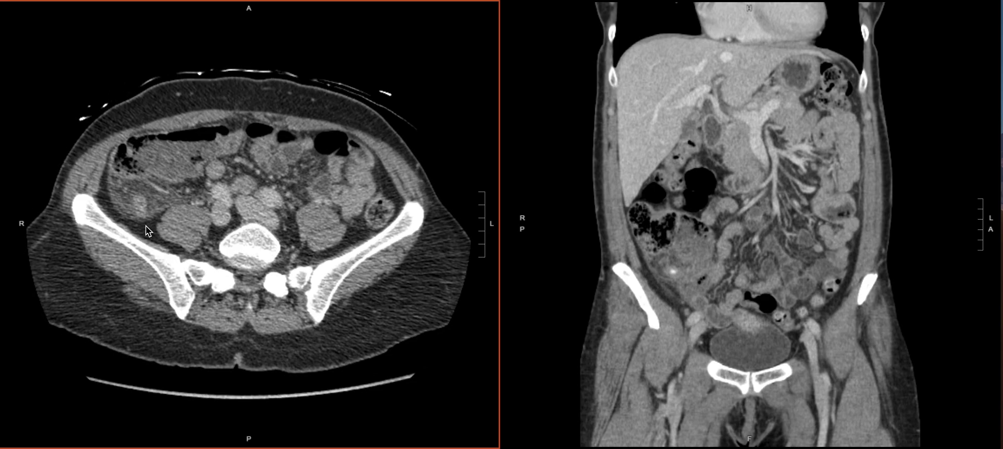
{"action": "scroll", "coordinate": [149, 221], "scroll_direction": "down", "scroll_amount": 8}
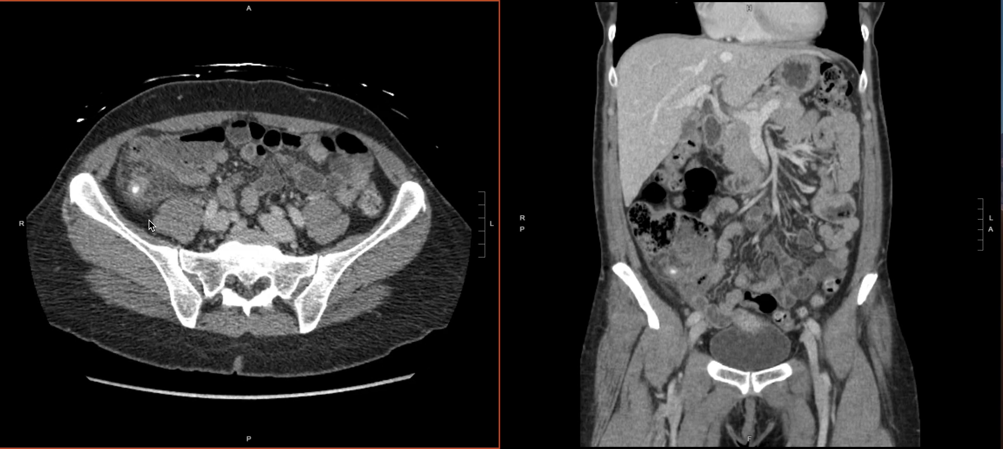
{"action": "scroll", "coordinate": [148, 221], "scroll_direction": "up", "scroll_amount": 5}
{"action": "scroll", "coordinate": [149, 220], "scroll_direction": "down", "scroll_amount": 5}
{"action": "scroll", "coordinate": [150, 224], "scroll_direction": "up", "scroll_amount": 2}
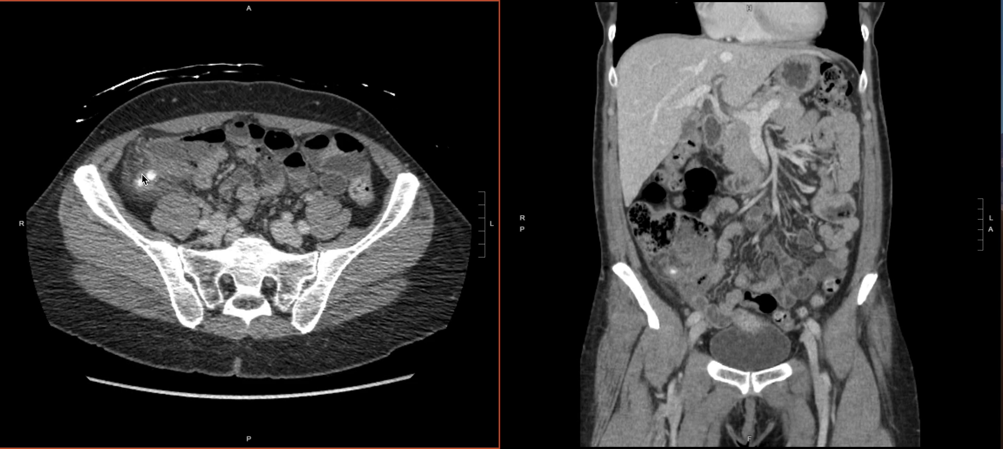
Make the coronal view active and page posteriorly to the plane through the aorta, liver and femoral heads
{"action": "left_click", "coordinate": [701, 262]}
{"action": "scroll", "coordinate": [701, 263], "scroll_direction": "down", "scroll_amount": 4}
{"action": "scroll", "coordinate": [701, 263], "scroll_direction": "up", "scroll_amount": 4}
{"action": "scroll", "coordinate": [701, 263], "scroll_direction": "down", "scroll_amount": 3}
{"action": "scroll", "coordinate": [701, 263], "scroll_direction": "up", "scroll_amount": 3}
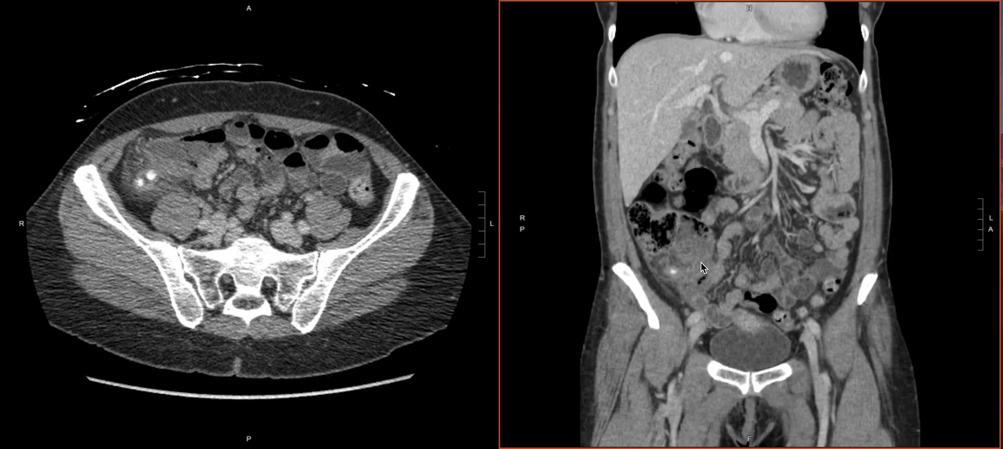
{"action": "scroll", "coordinate": [719, 276], "scroll_direction": "down", "scroll_amount": 10}
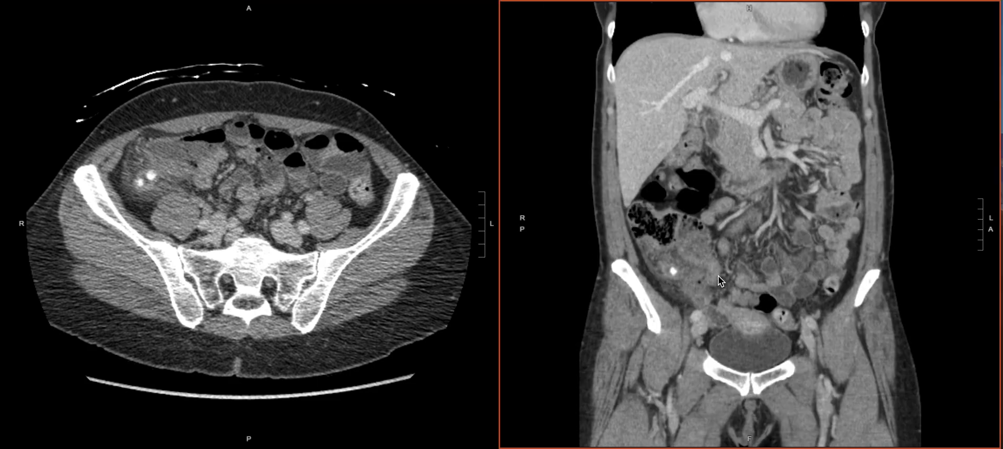
{"action": "scroll", "coordinate": [719, 276], "scroll_direction": "up", "scroll_amount": 5}
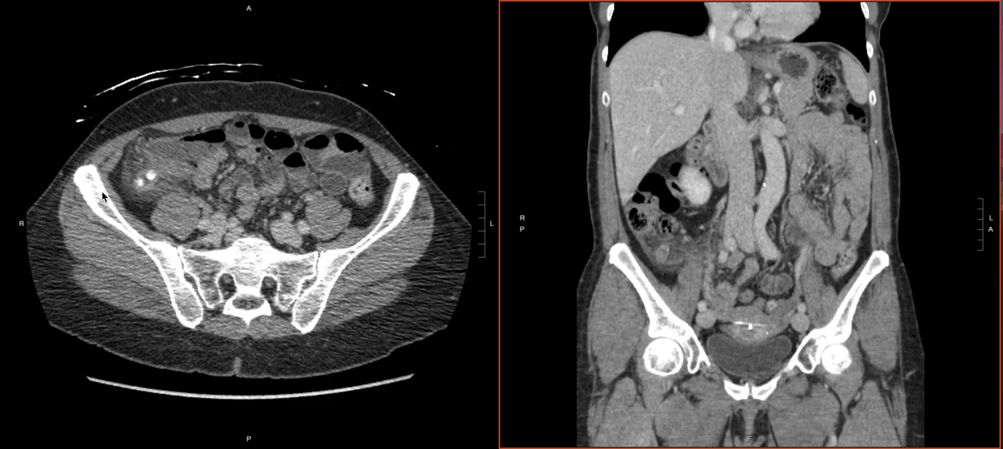
{"action": "scroll", "coordinate": [102, 191], "scroll_direction": "up", "scroll_amount": 10}
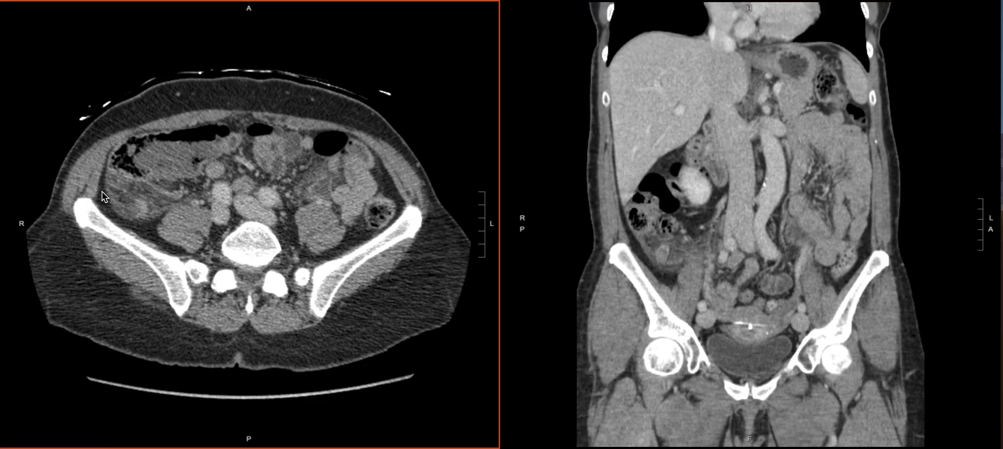
Page axial slices back and forth between the L5 and sacral levels
{"action": "scroll", "coordinate": [123, 199], "scroll_direction": "down", "scroll_amount": 5}
{"action": "scroll", "coordinate": [124, 198], "scroll_direction": "up", "scroll_amount": 5}
{"action": "scroll", "coordinate": [144, 214], "scroll_direction": "up", "scroll_amount": 5}
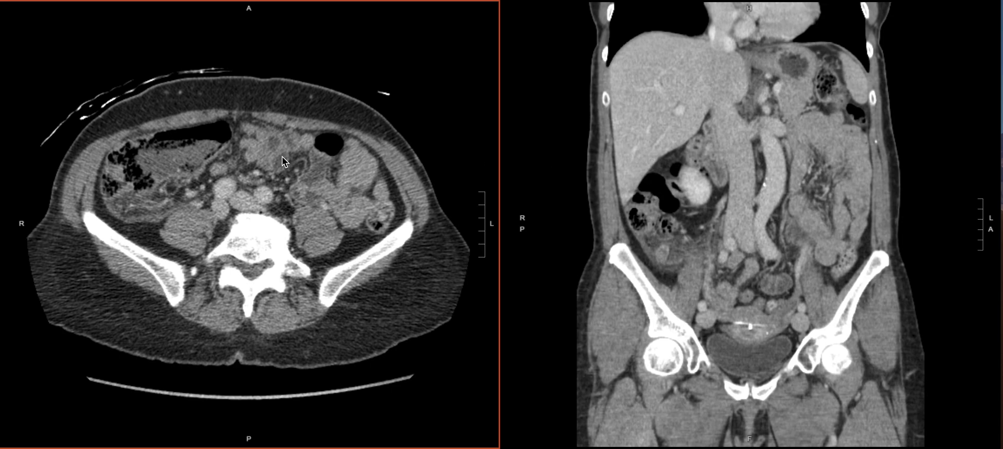
{"action": "scroll", "coordinate": [282, 158], "scroll_direction": "down", "scroll_amount": 5}
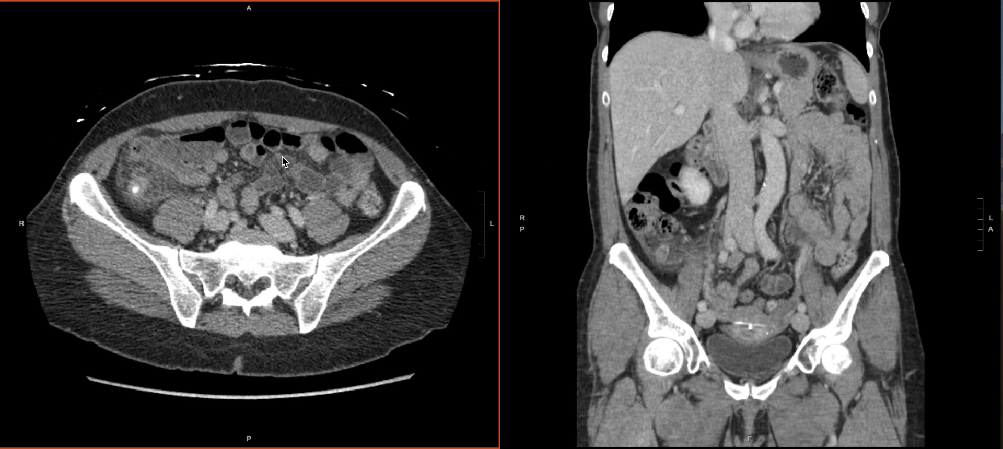
{"action": "scroll", "coordinate": [282, 157], "scroll_direction": "down", "scroll_amount": 5}
{"action": "scroll", "coordinate": [282, 158], "scroll_direction": "up", "scroll_amount": 5}
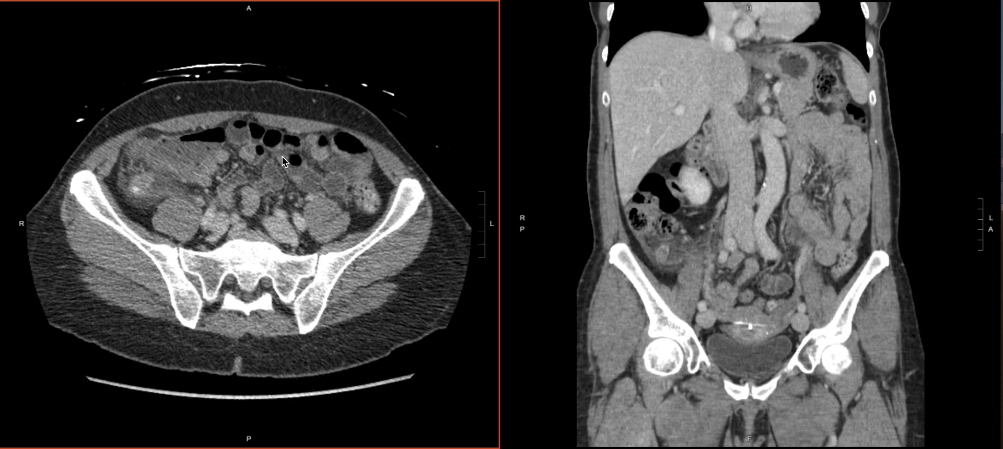
{"action": "scroll", "coordinate": [282, 156], "scroll_direction": "down", "scroll_amount": 5}
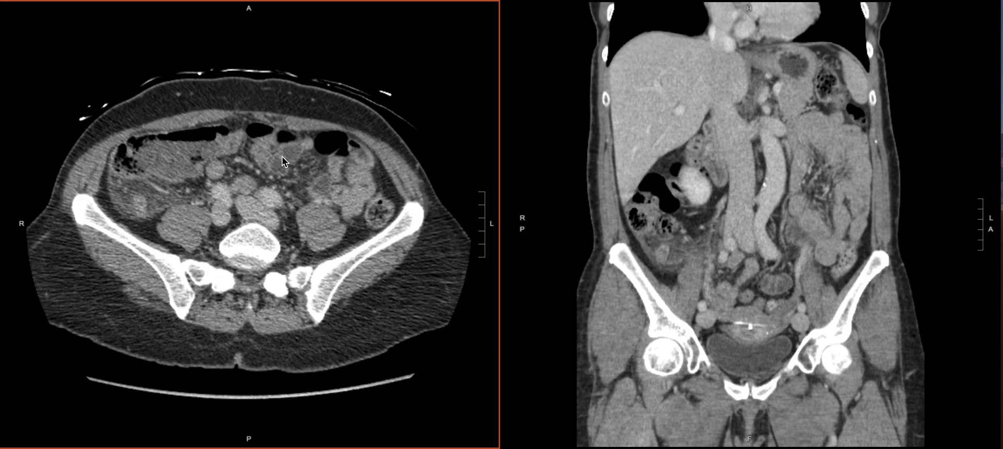
{"action": "scroll", "coordinate": [282, 157], "scroll_direction": "down", "scroll_amount": 5}
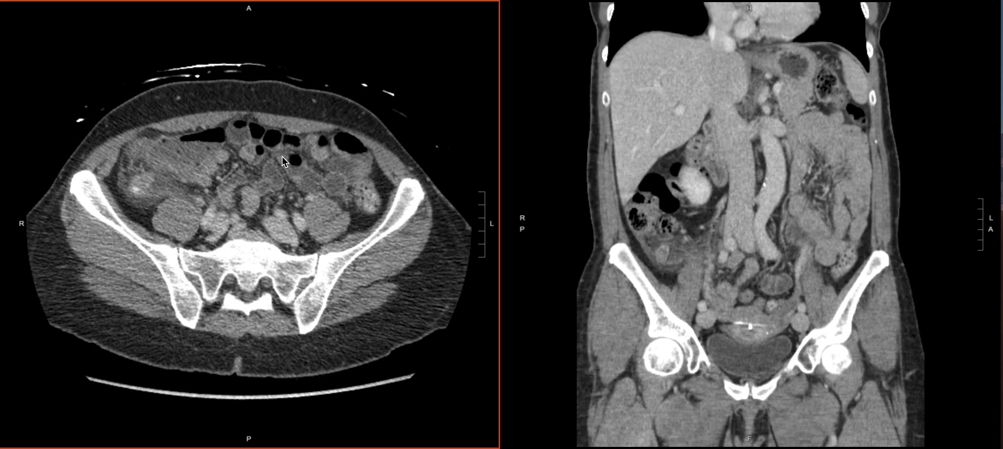
{"action": "scroll", "coordinate": [283, 157], "scroll_direction": "up", "scroll_amount": 2}
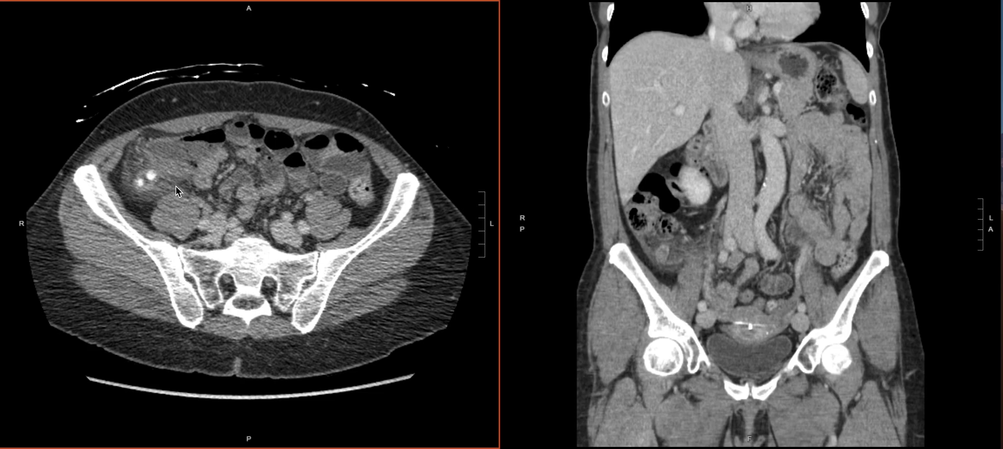
Settle the axial view on the lower lumbar vertebra between the iliac wings
{"action": "scroll", "coordinate": [177, 187], "scroll_direction": "down", "scroll_amount": 5}
{"action": "scroll", "coordinate": [177, 187], "scroll_direction": "up", "scroll_amount": 8}
{"action": "scroll", "coordinate": [176, 188], "scroll_direction": "down", "scroll_amount": 3}
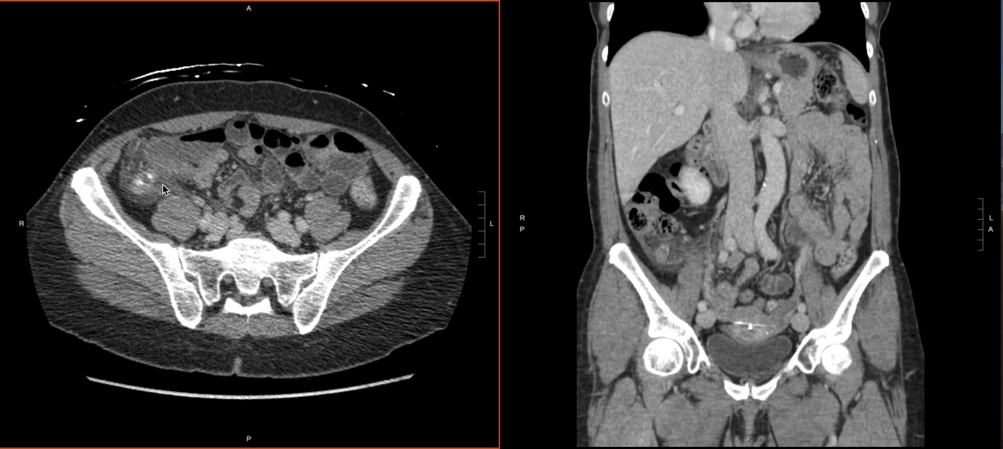
{"action": "scroll", "coordinate": [182, 184], "scroll_direction": "up", "scroll_amount": 10}
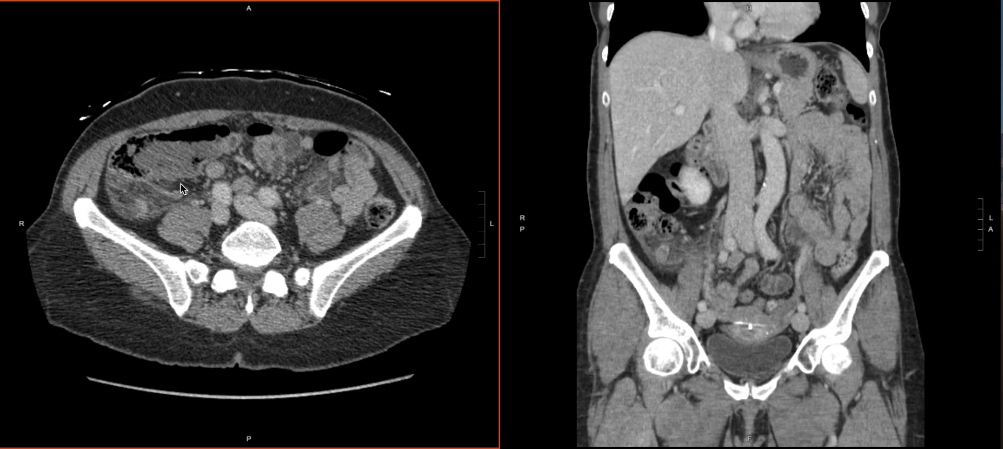
{"action": "scroll", "coordinate": [181, 185], "scroll_direction": "up", "scroll_amount": 5}
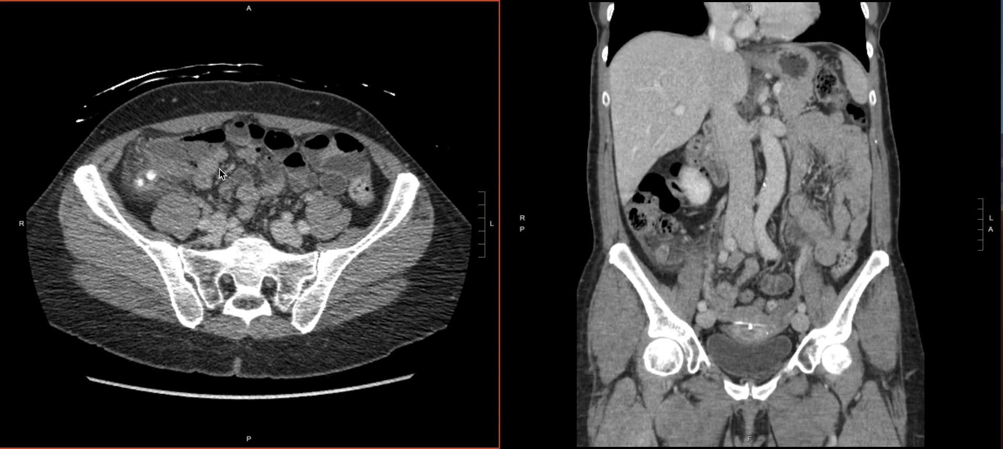
{"action": "scroll", "coordinate": [219, 169], "scroll_direction": "up", "scroll_amount": 6}
{"action": "scroll", "coordinate": [220, 168], "scroll_direction": "up", "scroll_amount": 2}
{"action": "scroll", "coordinate": [220, 168], "scroll_direction": "up", "scroll_amount": 8}
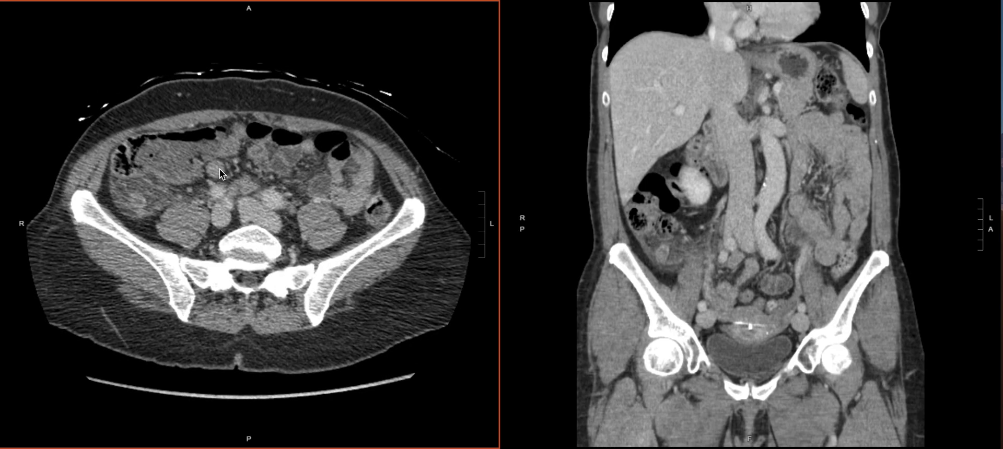
{"action": "scroll", "coordinate": [219, 168], "scroll_direction": "up", "scroll_amount": 3}
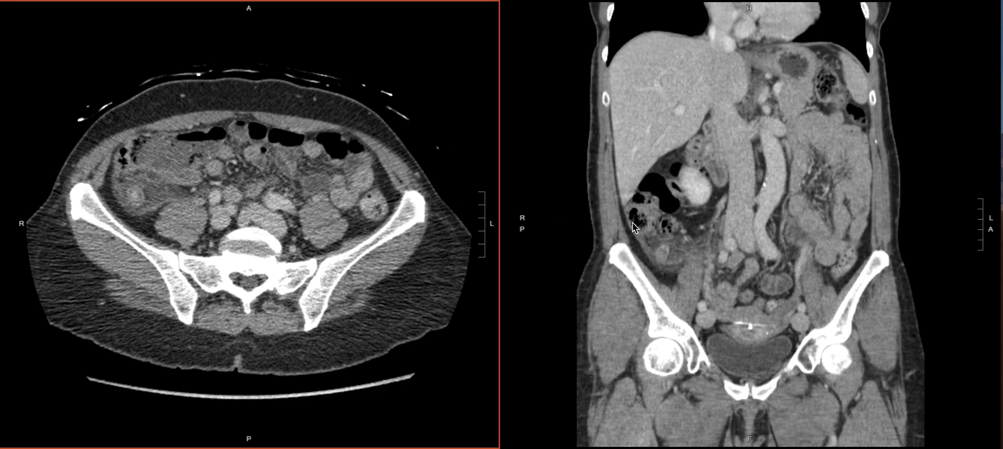
Page the coronal view anteriorly to a plane through liver, small-bowel loops and bladder
{"action": "scroll", "coordinate": [632, 222], "scroll_direction": "down", "scroll_amount": 6}
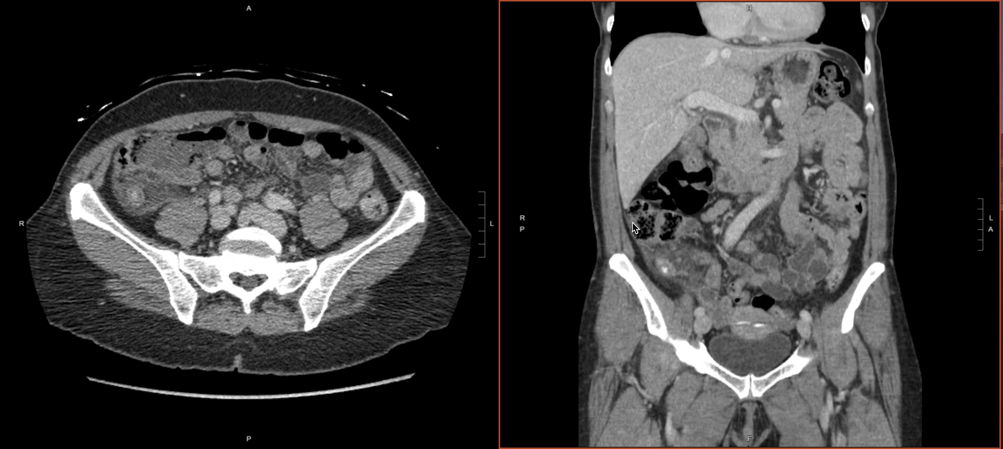
{"action": "scroll", "coordinate": [633, 222], "scroll_direction": "down", "scroll_amount": 8}
{"action": "scroll", "coordinate": [633, 222], "scroll_direction": "down", "scroll_amount": 5}
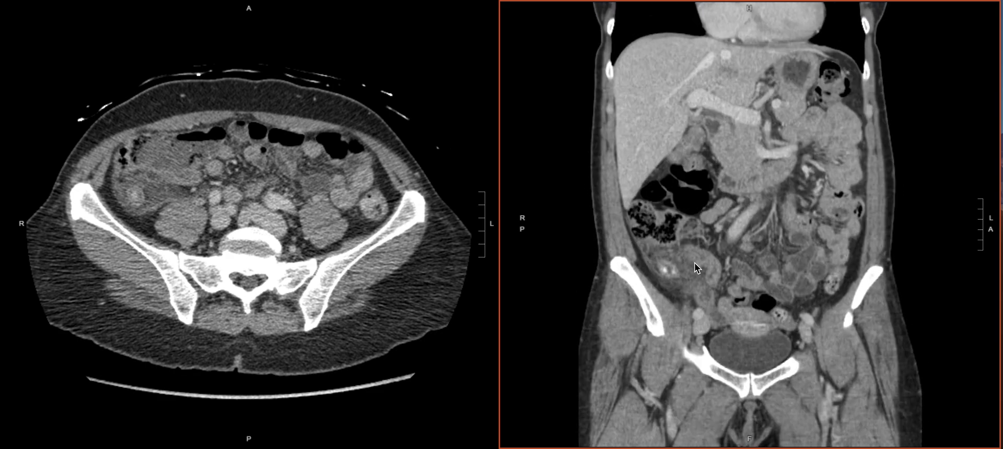